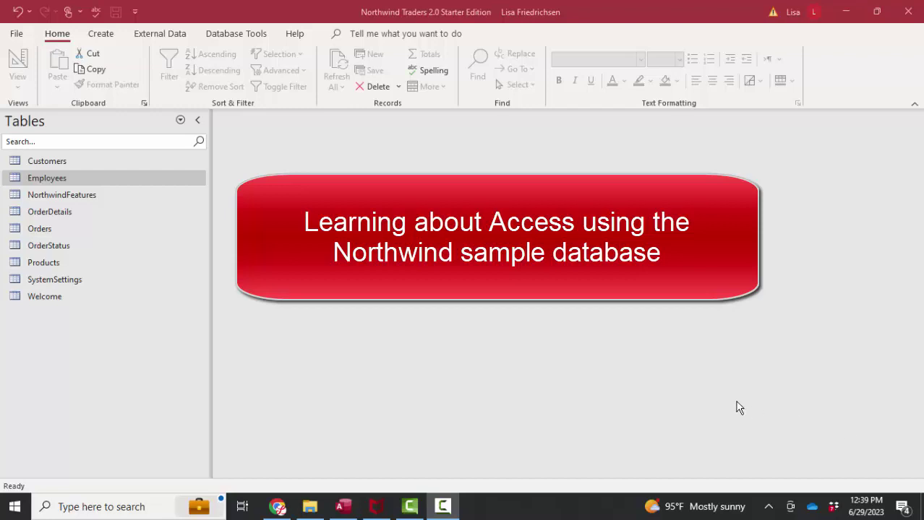
Step: Open the Employees table in Design View and inspect the FullNameLNFN calculated field
{"action": "right_click", "coordinate": [183, 183]}
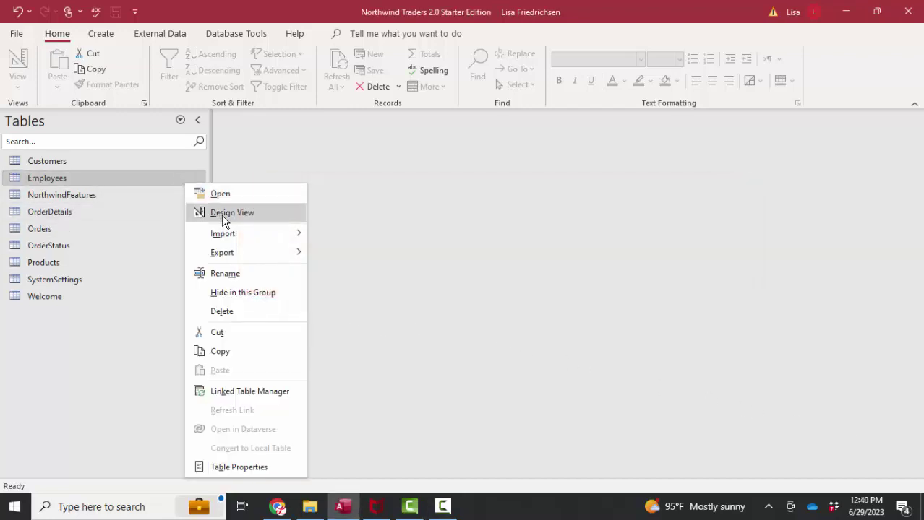
{"action": "left_click", "coordinate": [224, 214]}
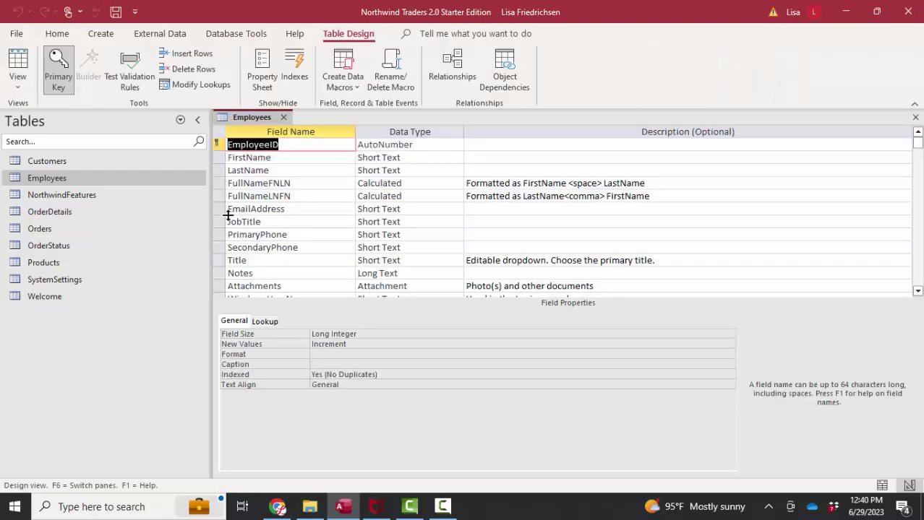
{"action": "left_click", "coordinate": [428, 197]}
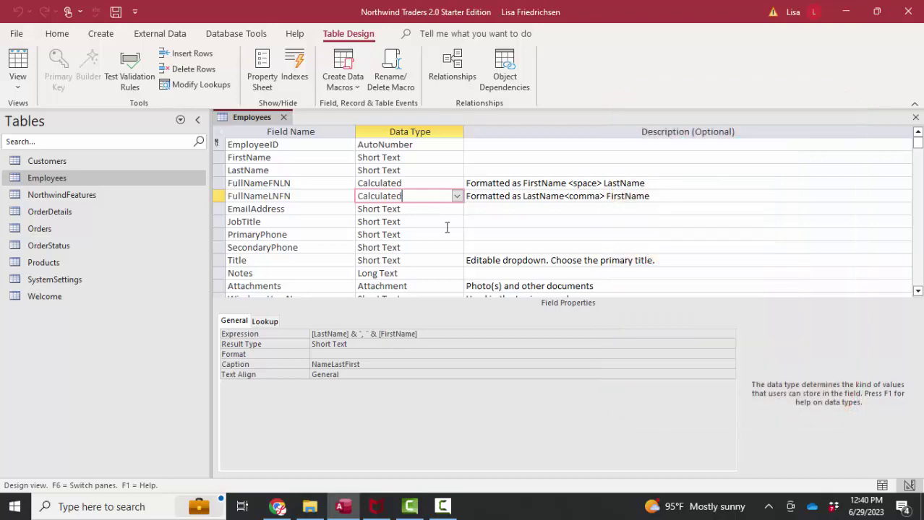
{"action": "key", "text": "Down"}
{"action": "key", "text": "Down"}
{"action": "key", "text": "Down"}
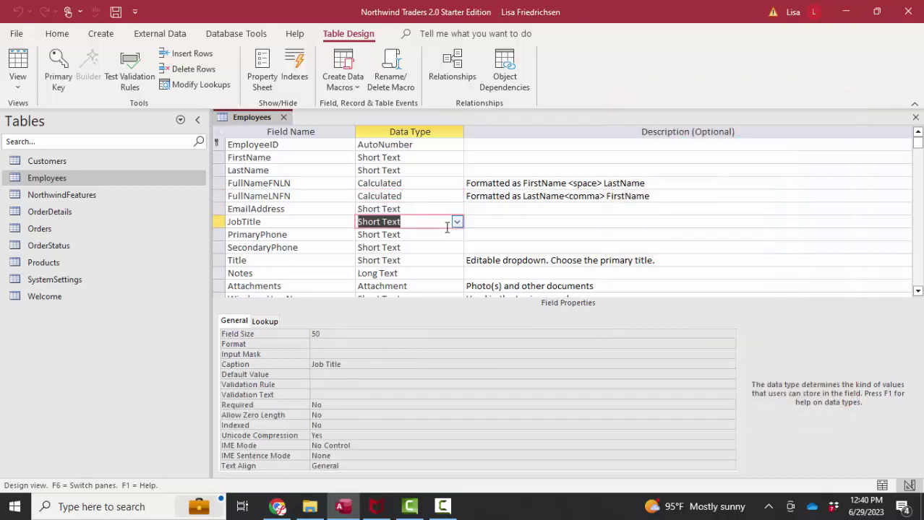
{"action": "key", "text": "Down"}
{"action": "key", "text": "Down"}
{"action": "key", "text": "Down"}
{"action": "key", "text": "Down"}
{"action": "key", "text": "Down"}
{"action": "key", "text": "Down"}
{"action": "key", "text": "Down"}
{"action": "key", "text": "Down"}
{"action": "key", "text": "Down"}
{"action": "key", "text": "Down"}
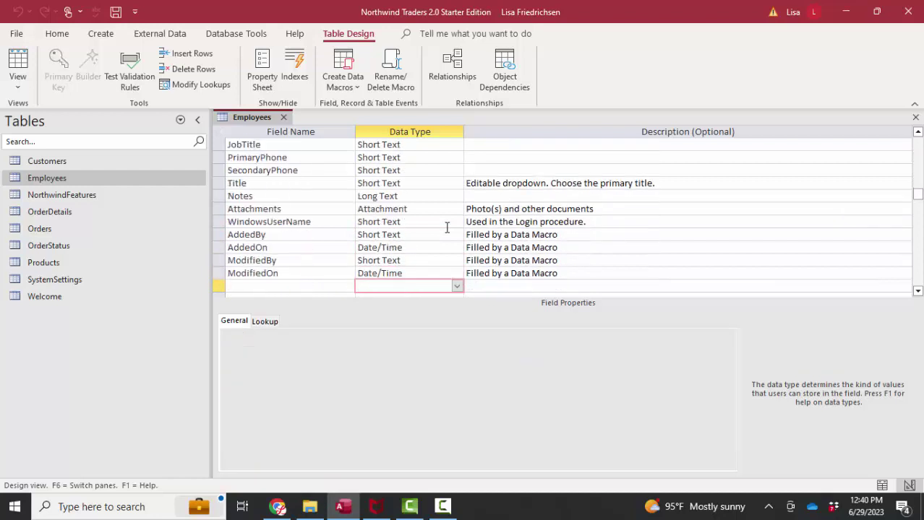
Step: Review the AddedBy, AddedOn, ModifiedBy and ModifiedOn audit field properties
{"action": "left_click", "coordinate": [585, 234]}
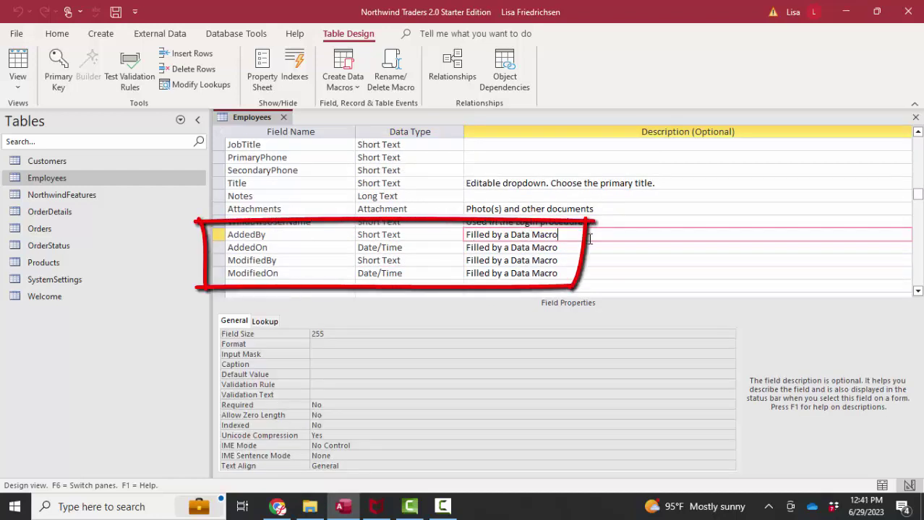
{"action": "left_click", "coordinate": [242, 236]}
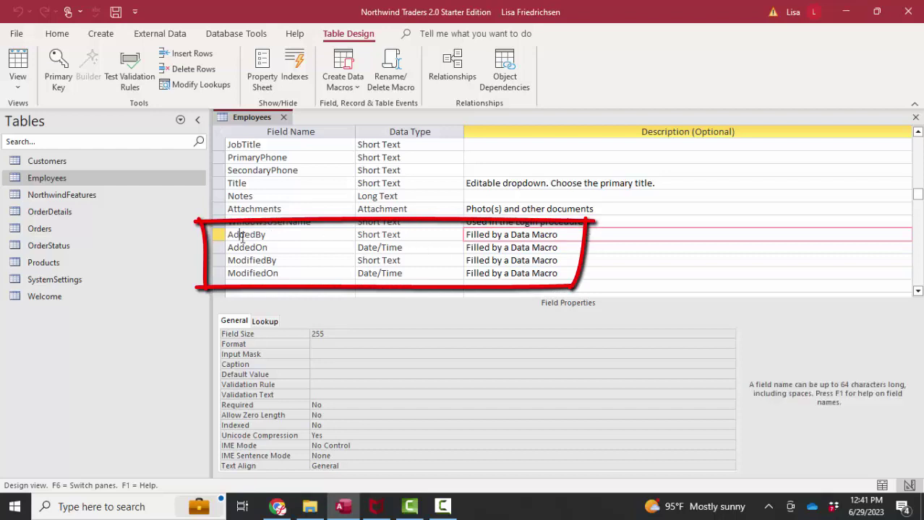
{"action": "left_click", "coordinate": [287, 249]}
{"action": "left_click", "coordinate": [303, 260]}
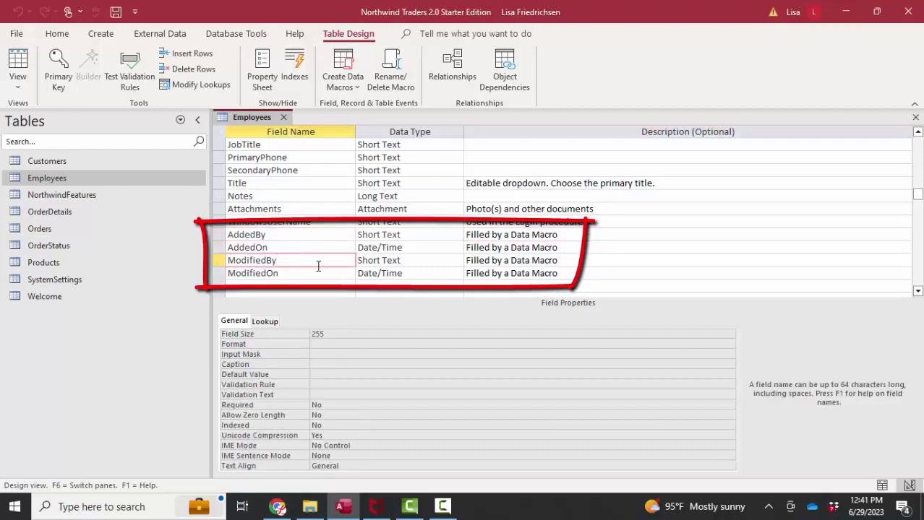
{"action": "left_click", "coordinate": [318, 276]}
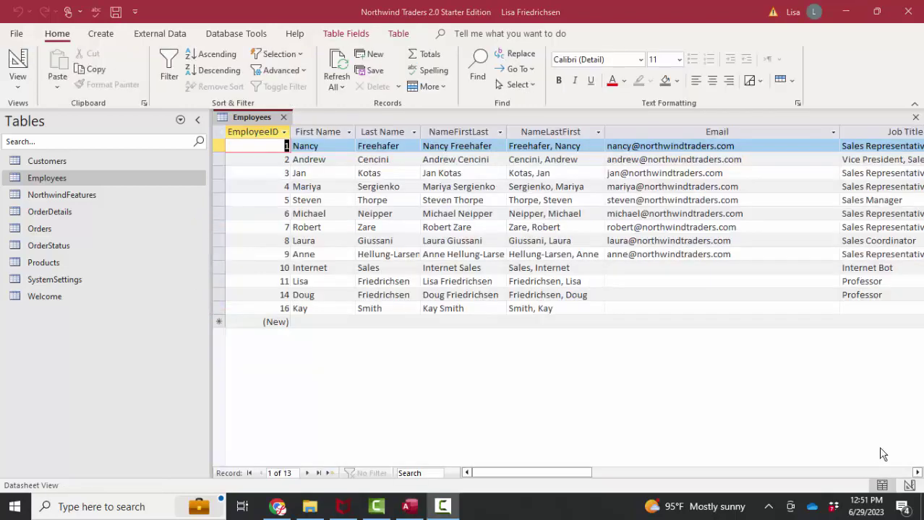
Step: Add a new employee with a first name, last name and job title Professor
{"action": "left_click", "coordinate": [324, 323]}
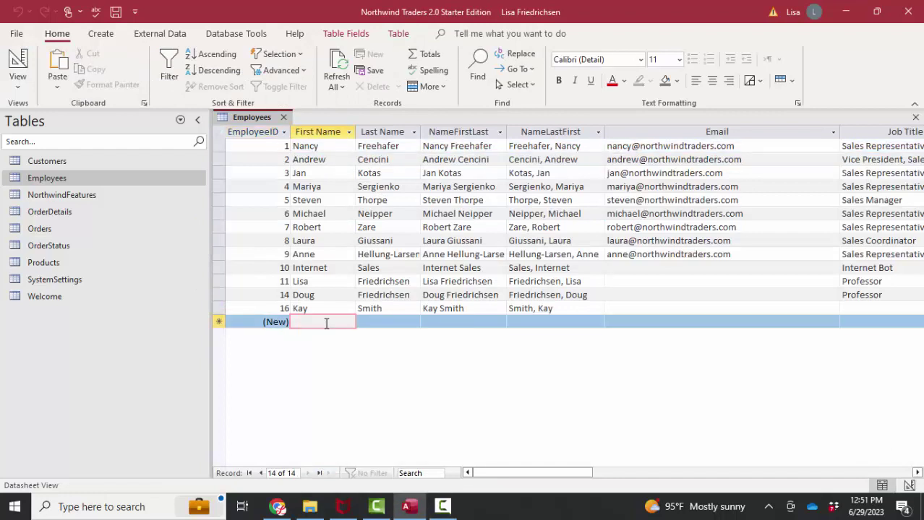
{"action": "key", "text": "Tab"}
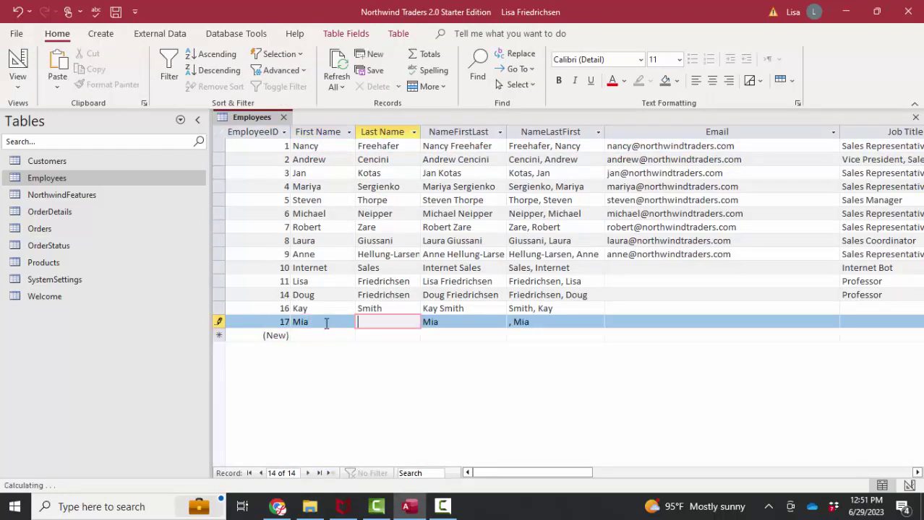
{"action": "key", "text": "Tab"}
{"action": "key", "text": "Tab"}
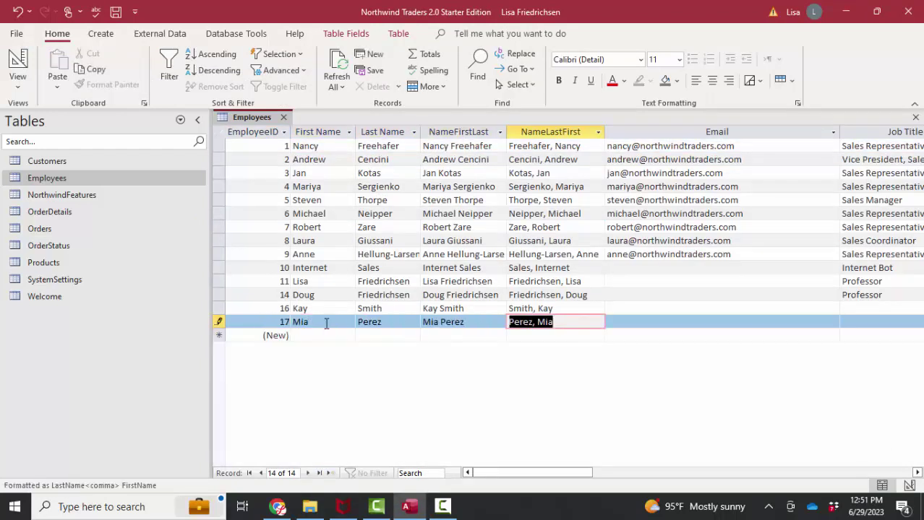
{"action": "key", "text": "Tab"}
{"action": "key", "text": "Tab"}
{"action": "type", "text": "Professor"}
{"action": "key", "text": "Down"}
{"action": "left_click_drag", "start_coordinate": [603, 473], "coordinate": [819, 477]}
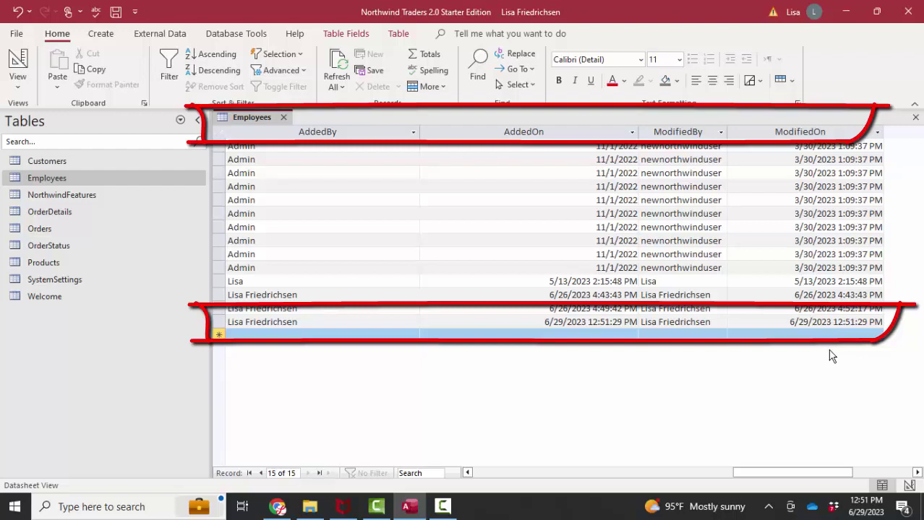
Step: Check the new record's auto-filled AddedBy, AddedOn, ModifiedBy and ModifiedOn values
{"action": "left_click", "coordinate": [313, 324]}
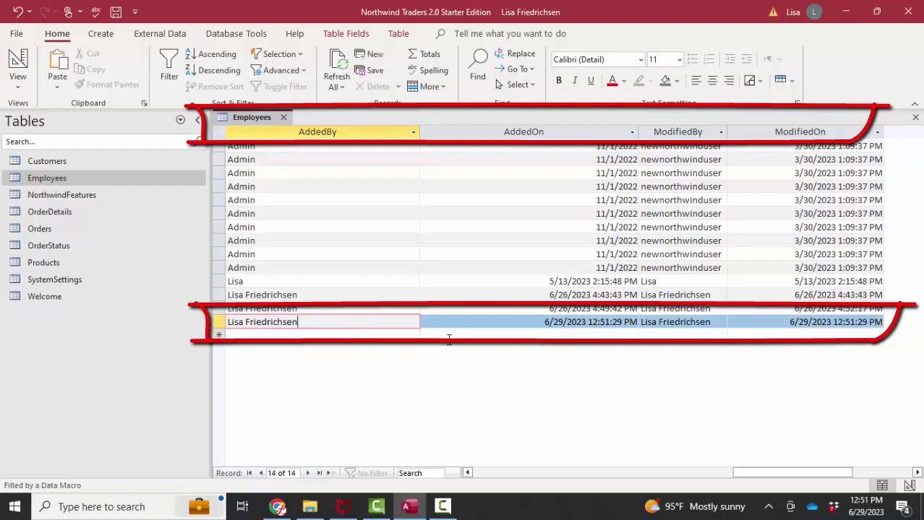
{"action": "left_click", "coordinate": [535, 327]}
{"action": "left_click", "coordinate": [719, 322]}
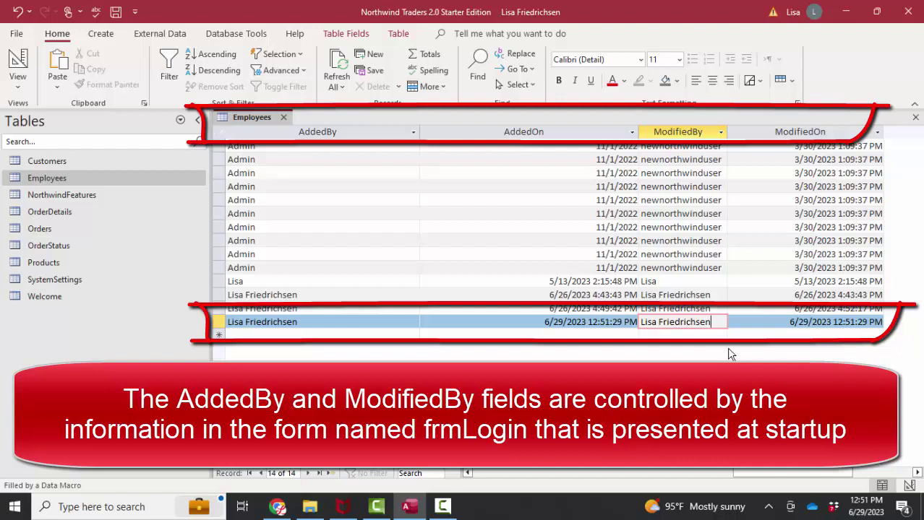
{"action": "left_click", "coordinate": [781, 322]}
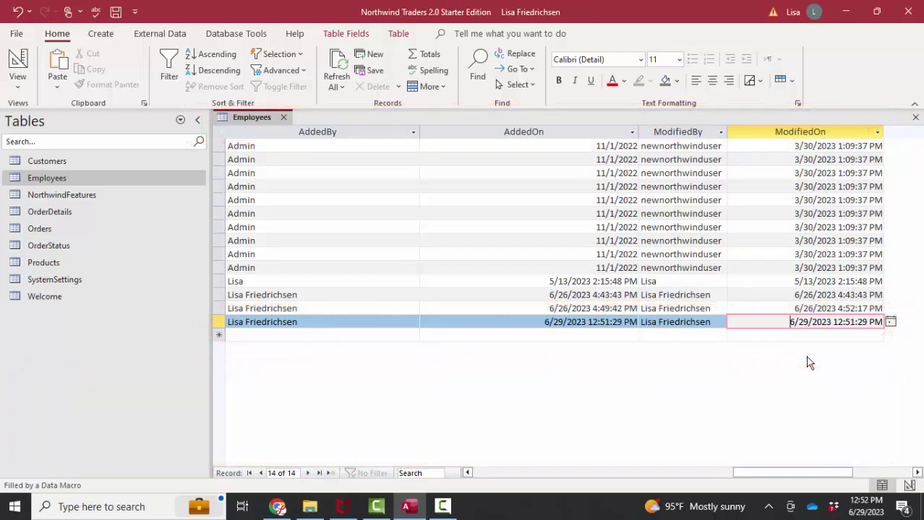
Step: Open the Customers and OrderDetails designs and inspect OrderDetails' audit fields
{"action": "right_click", "coordinate": [77, 161]}
{"action": "left_click", "coordinate": [115, 191]}
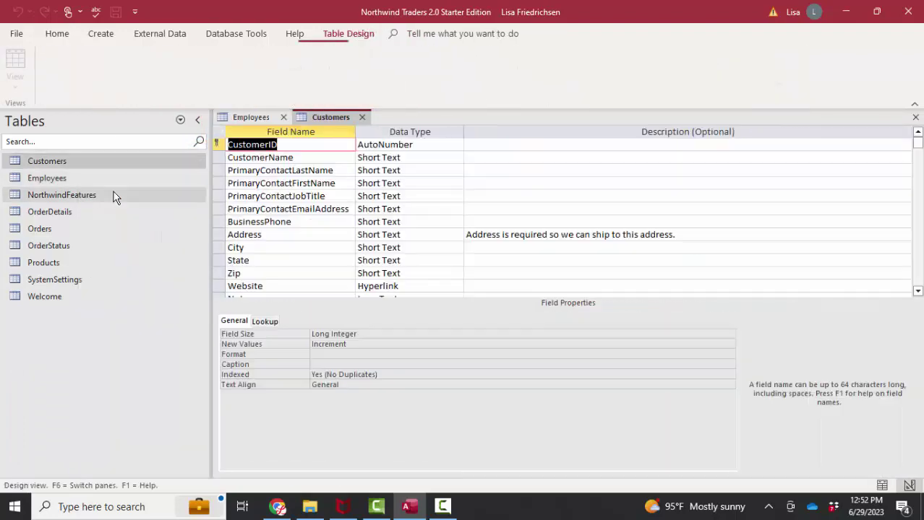
{"action": "scroll", "coordinate": [462, 264], "scroll_direction": "down", "scroll_amount": 2}
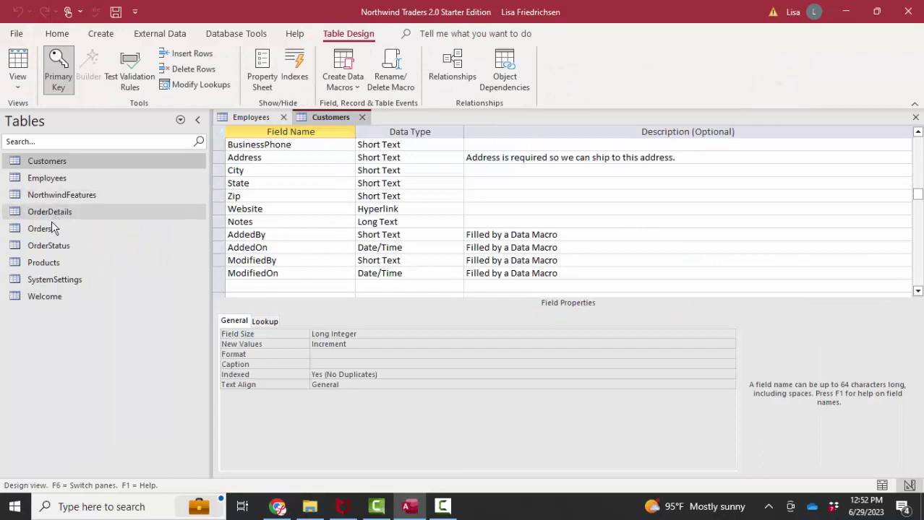
{"action": "right_click", "coordinate": [55, 211]}
{"action": "left_click", "coordinate": [101, 227]}
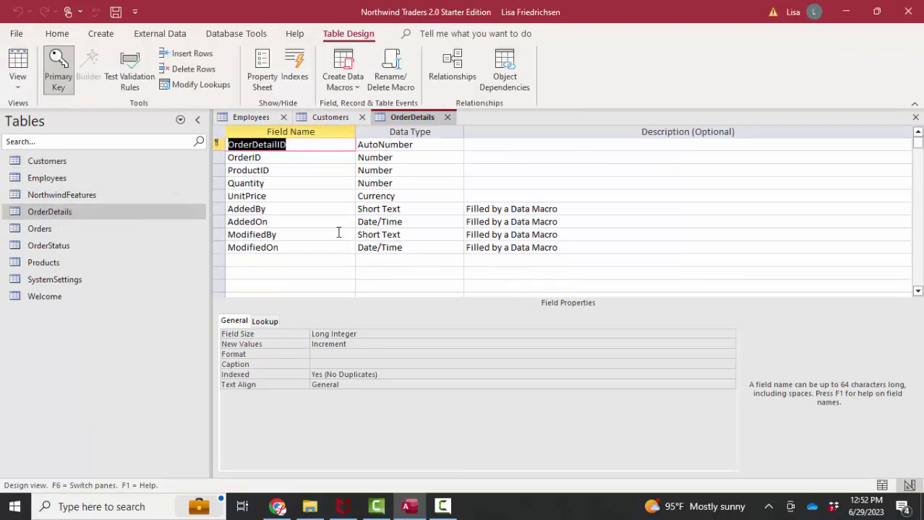
{"action": "left_click", "coordinate": [289, 208]}
{"action": "left_click", "coordinate": [293, 238]}
{"action": "left_click", "coordinate": [286, 247]}
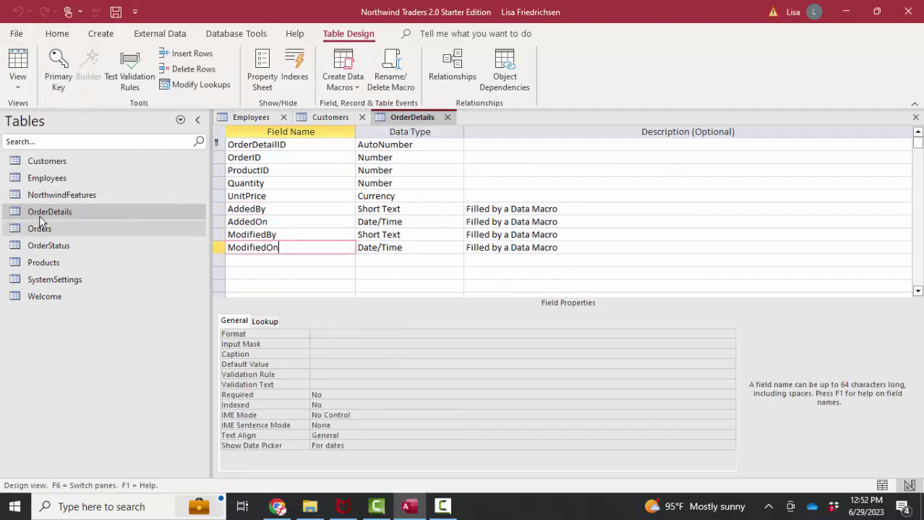
Step: Open the Orders, Products and OrderStatus designs, checking the Products AddedBy field
{"action": "right_click", "coordinate": [44, 230]}
{"action": "left_click", "coordinate": [72, 227]}
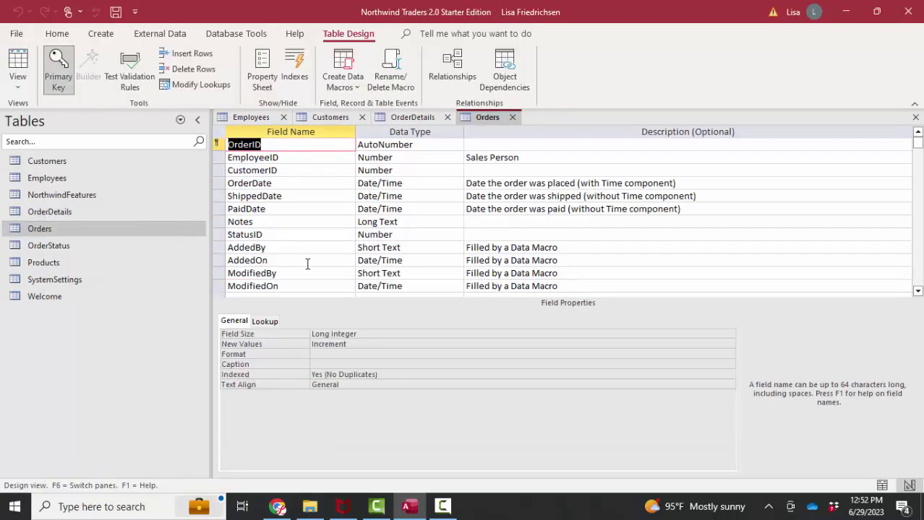
{"action": "scroll", "coordinate": [296, 258], "scroll_direction": "down", "scroll_amount": 2}
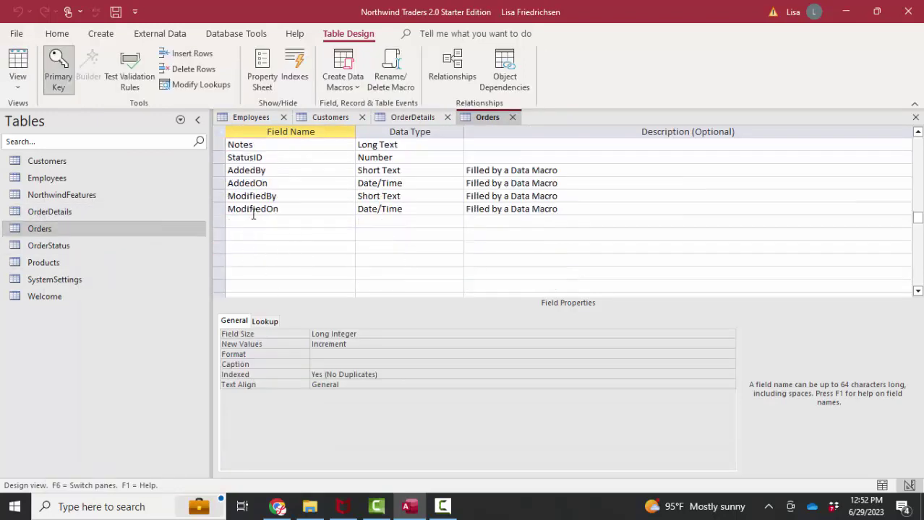
{"action": "right_click", "coordinate": [55, 264]}
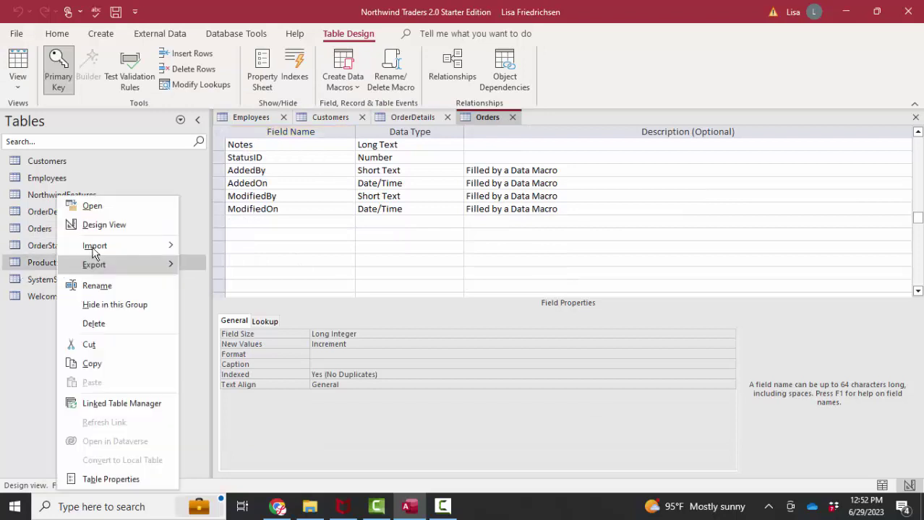
{"action": "left_click", "coordinate": [107, 228]}
{"action": "left_click", "coordinate": [286, 211]}
{"action": "right_click", "coordinate": [65, 245]}
{"action": "left_click", "coordinate": [112, 225]}
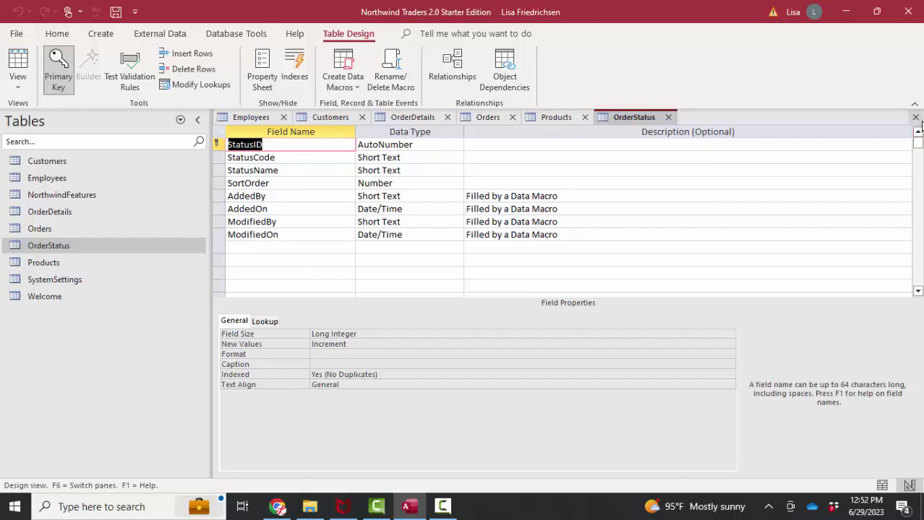
Step: Close all six open tables, answering the Employees layout save prompt
{"action": "left_click", "coordinate": [915, 117]}
{"action": "left_click", "coordinate": [916, 118]}
{"action": "left_click", "coordinate": [916, 118]}
{"action": "left_click", "coordinate": [916, 118]}
{"action": "left_click", "coordinate": [915, 118]}
{"action": "left_click", "coordinate": [916, 117]}
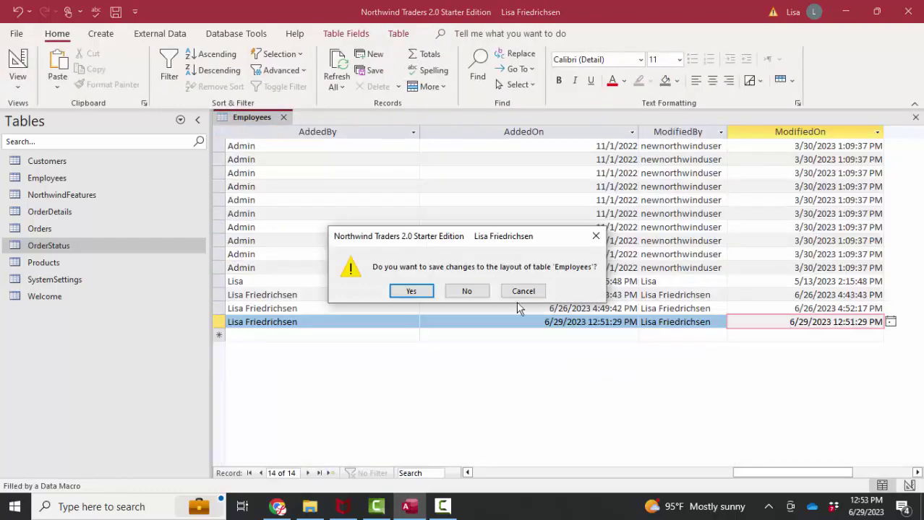
{"action": "left_click", "coordinate": [412, 290]}
Step: List the database's modules and open the modTableDataMacro code
{"action": "left_click", "coordinate": [156, 125]}
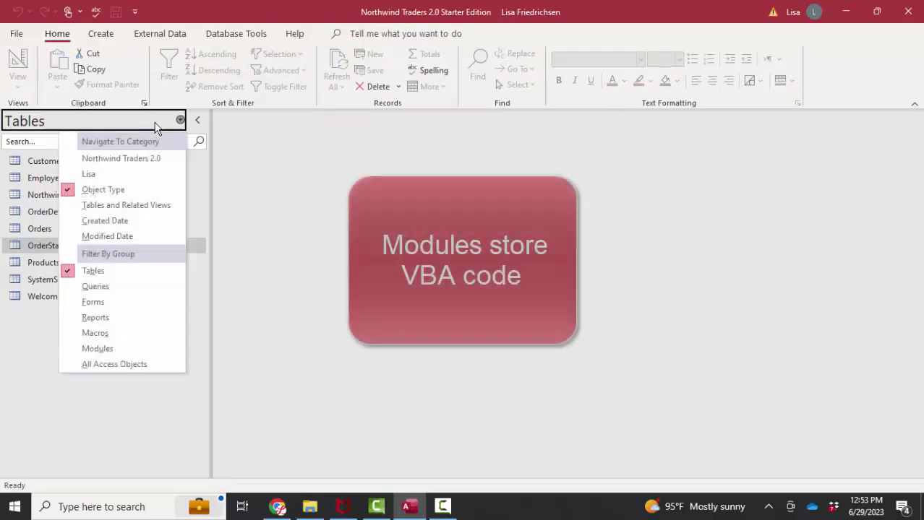
{"action": "left_click", "coordinate": [129, 349]}
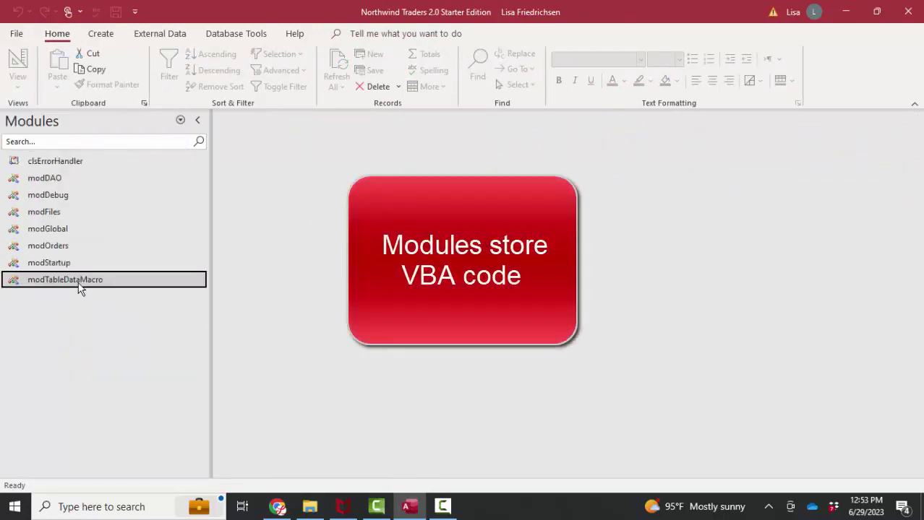
{"action": "right_click", "coordinate": [101, 287]}
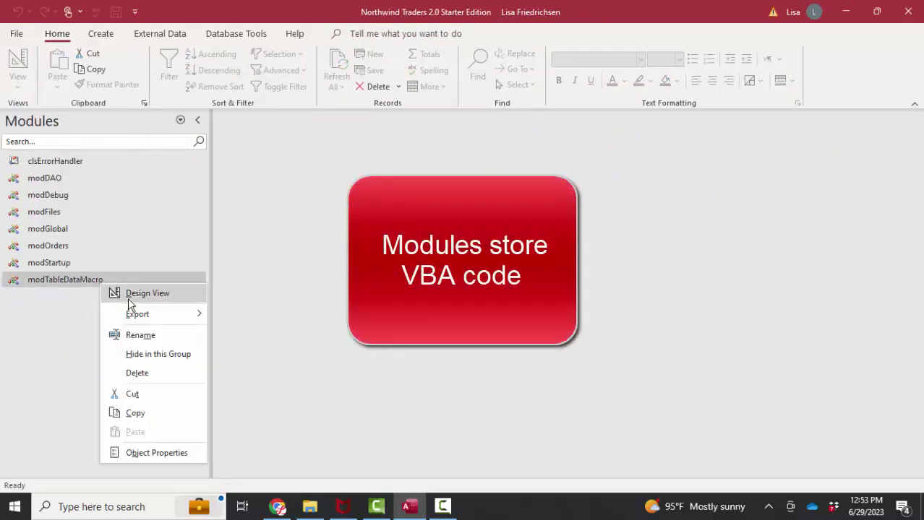
{"action": "left_click", "coordinate": [147, 296]}
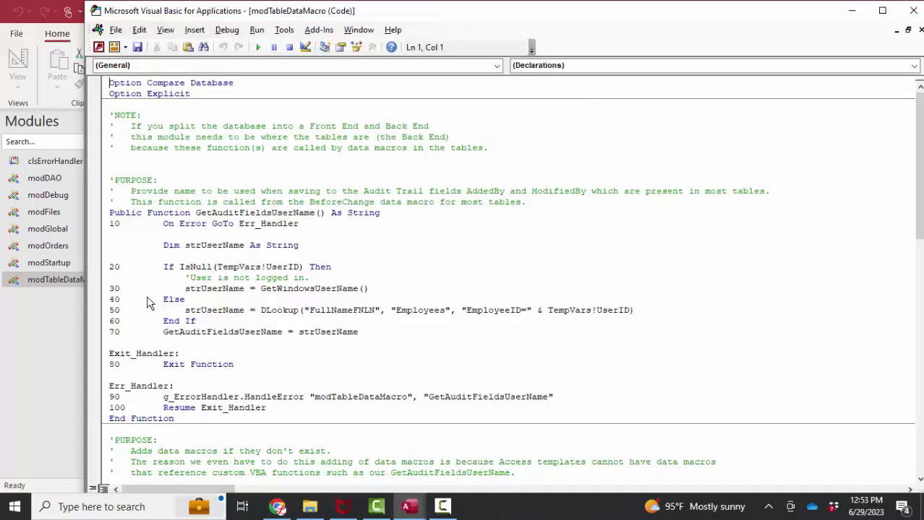
{"action": "scroll", "coordinate": [146, 303], "scroll_direction": "down", "scroll_amount": 10}
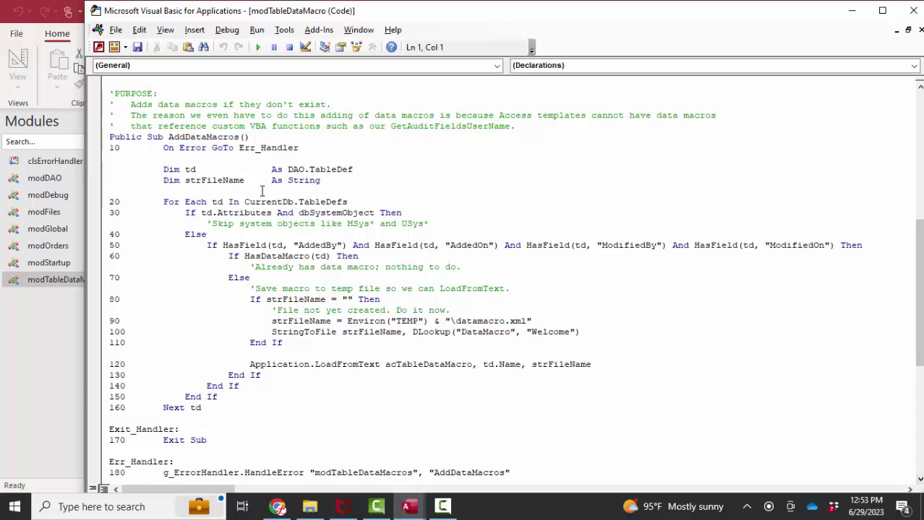
Step: Highlight the AddDataMacros sub name and its four PURPOSE comment lines
{"action": "double_click", "coordinate": [211, 136]}
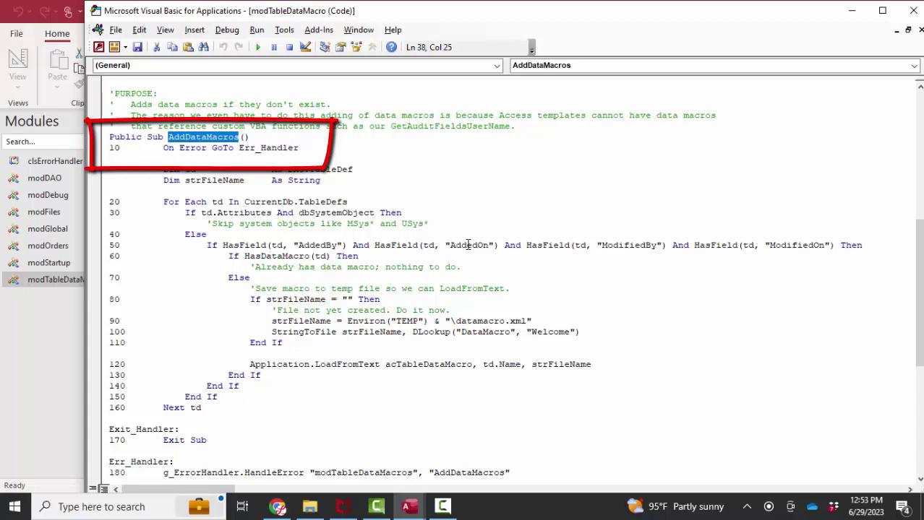
{"action": "left_click", "coordinate": [107, 94]}
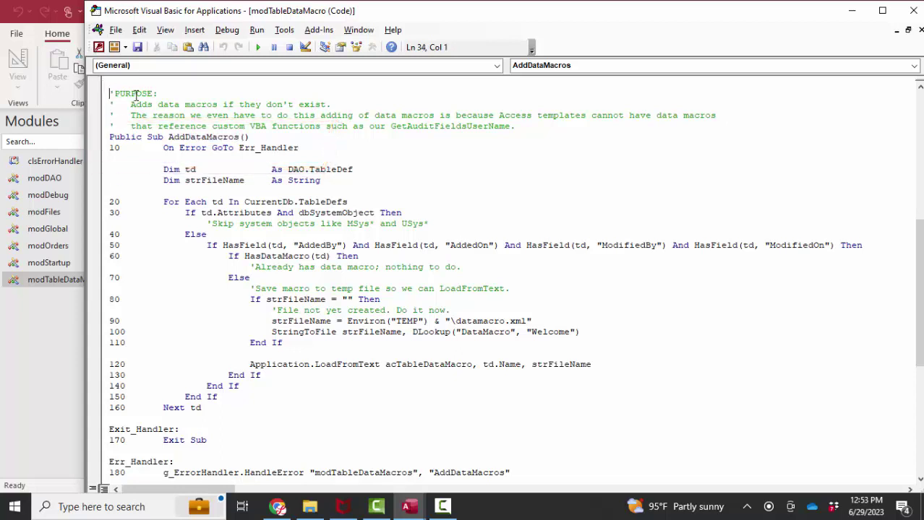
{"action": "left_click_drag", "start_coordinate": [110, 94], "coordinate": [535, 129]}
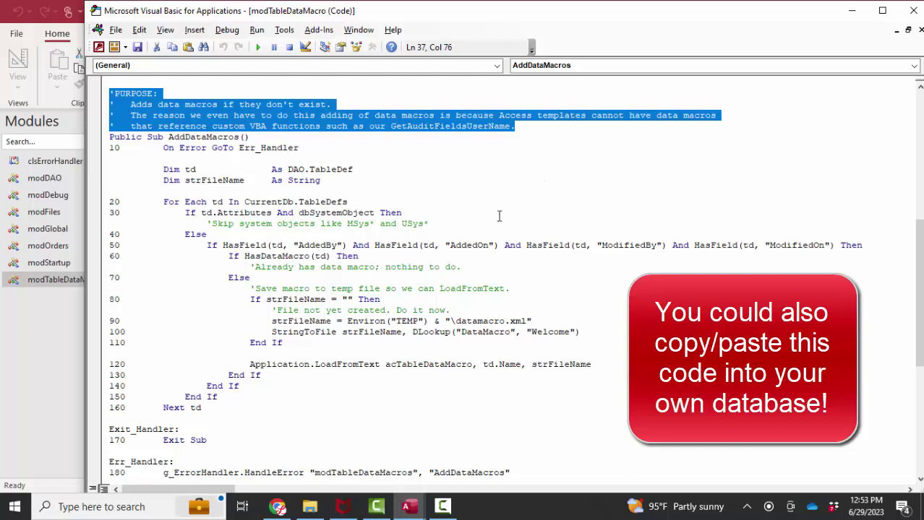
{"action": "left_click", "coordinate": [219, 207]}
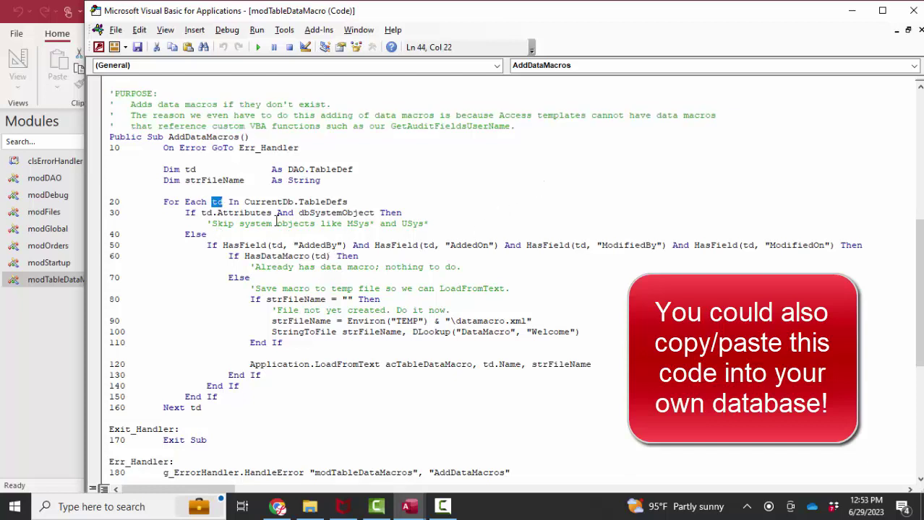
Step: Highlight the table-definition loop and the AddedBy, AddedOn, ModifiedBy, ModifiedOn field names
{"action": "left_click_drag", "start_coordinate": [250, 203], "coordinate": [352, 202]}
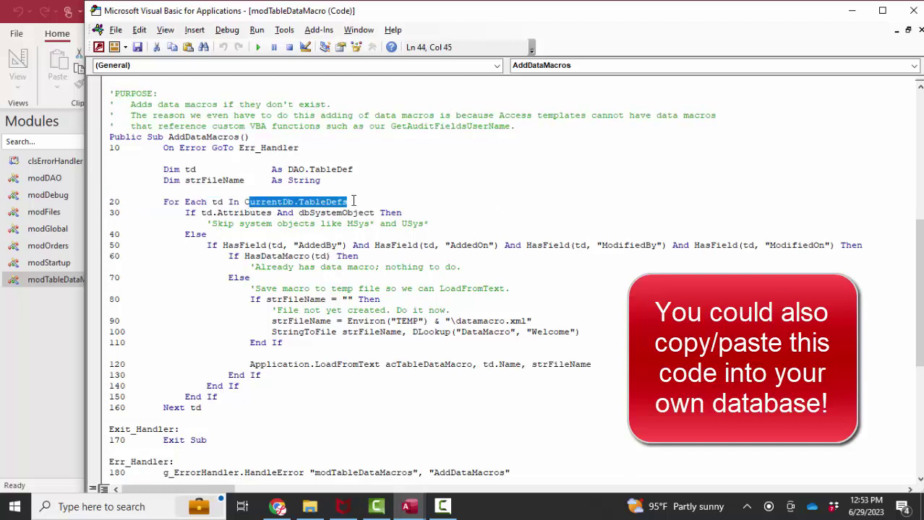
{"action": "double_click", "coordinate": [320, 246]}
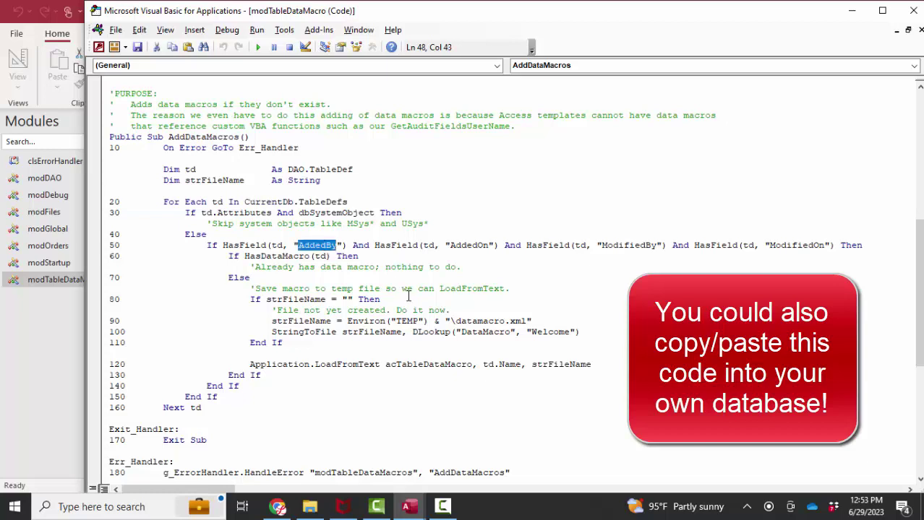
{"action": "double_click", "coordinate": [470, 245]}
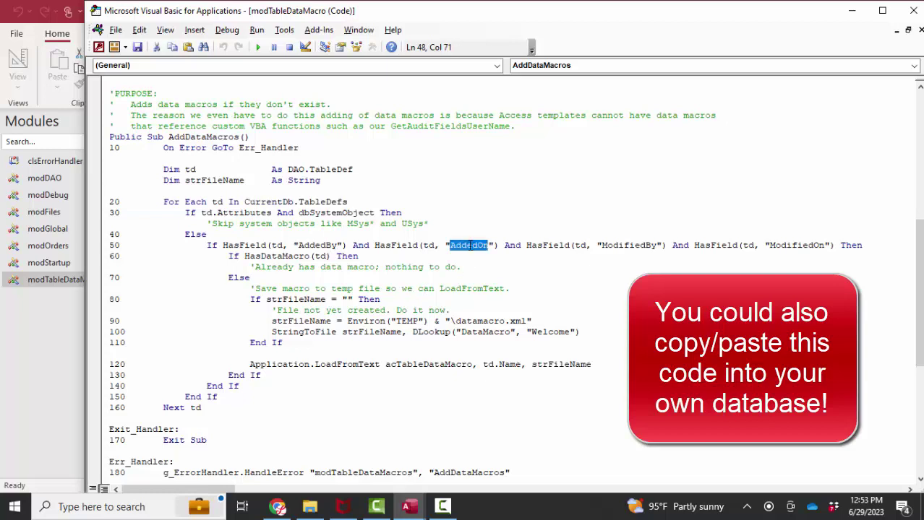
{"action": "double_click", "coordinate": [639, 246]}
{"action": "double_click", "coordinate": [792, 245]}
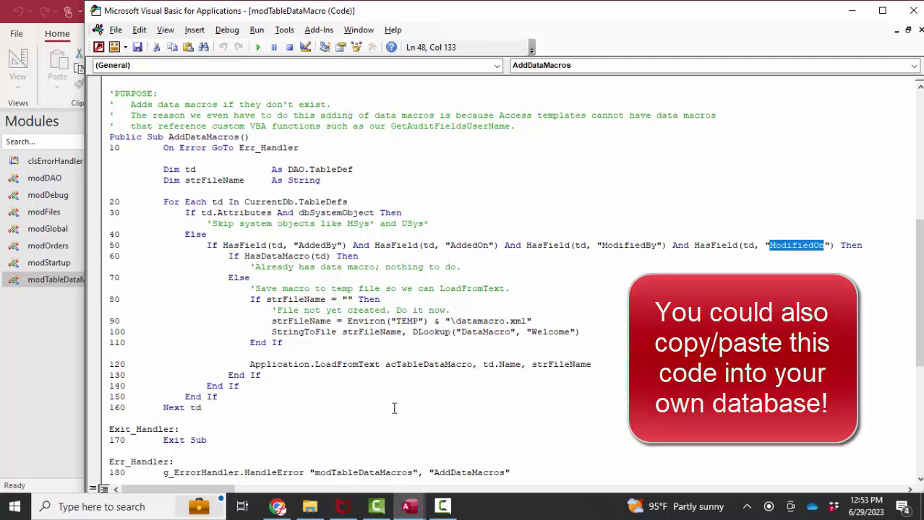
{"action": "left_click_drag", "start_coordinate": [271, 331], "coordinate": [575, 332]}
{"action": "scroll", "coordinate": [526, 399], "scroll_direction": "down", "scroll_amount": 1}
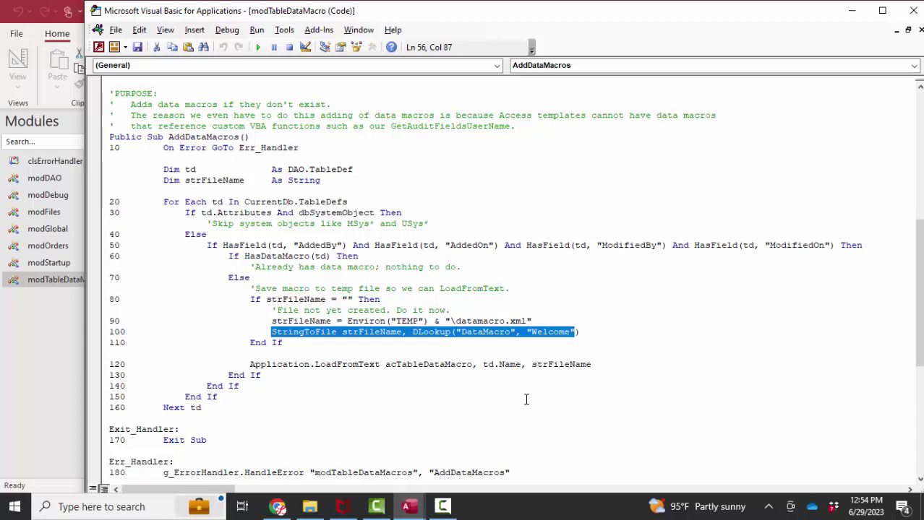
{"action": "double_click", "coordinate": [215, 139]}
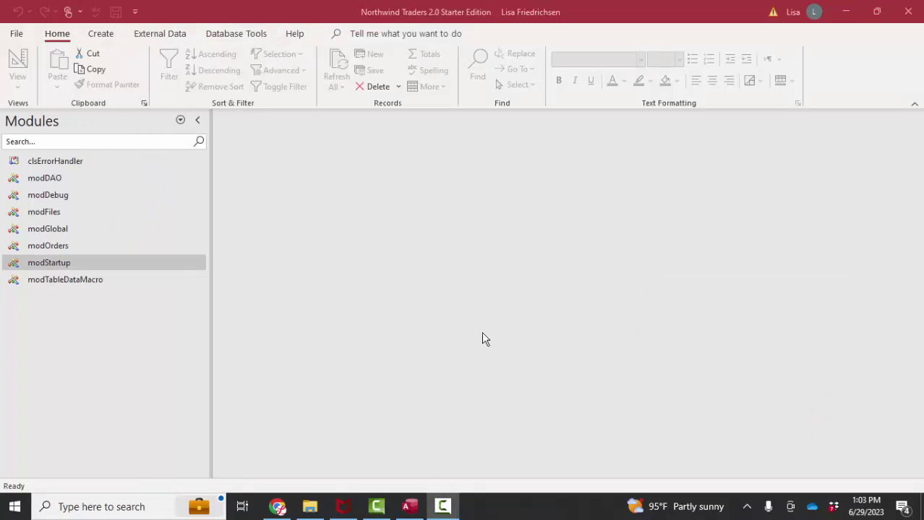
Step: Open the modStartup code and highlight the Startup function and its AddDataMacros call
{"action": "right_click", "coordinate": [171, 265]}
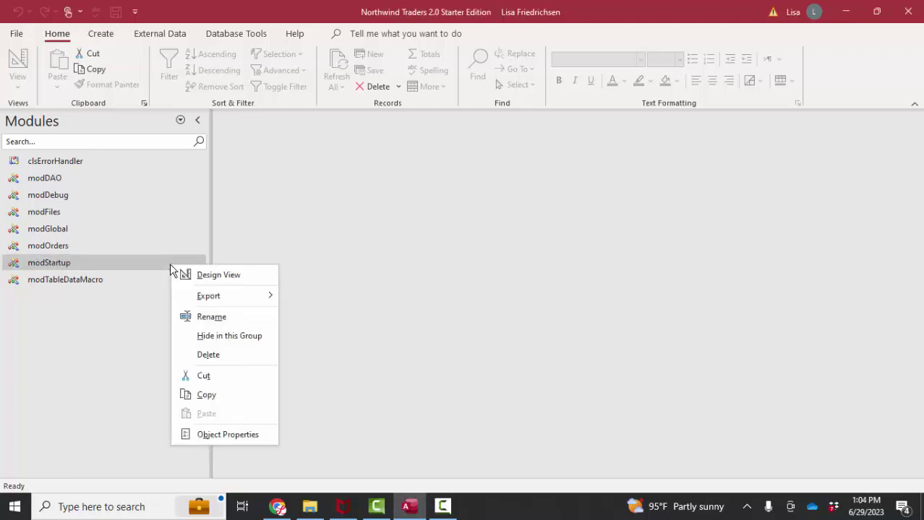
{"action": "left_click", "coordinate": [205, 279]}
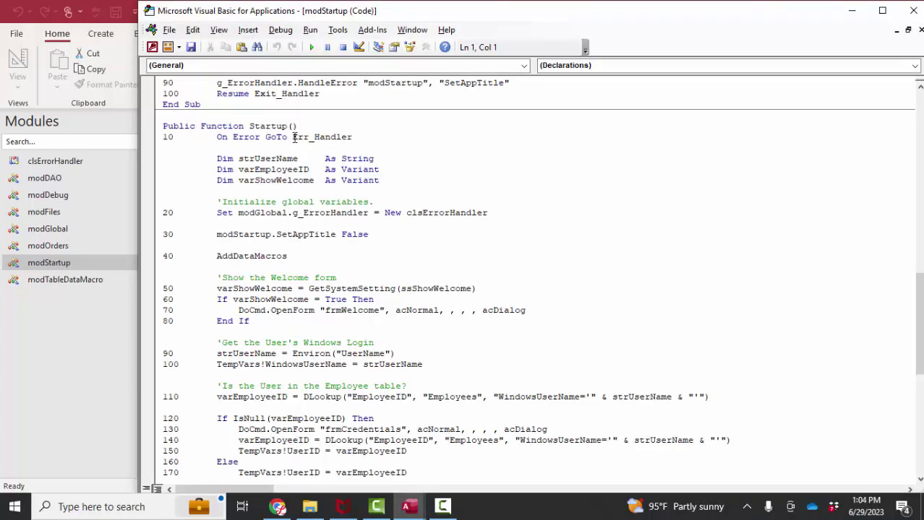
{"action": "double_click", "coordinate": [275, 126]}
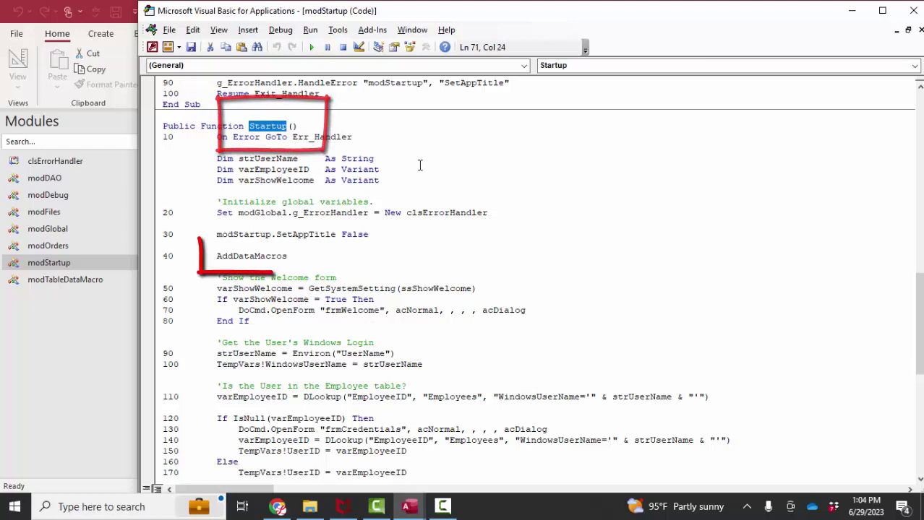
{"action": "left_click_drag", "start_coordinate": [217, 256], "coordinate": [288, 257]}
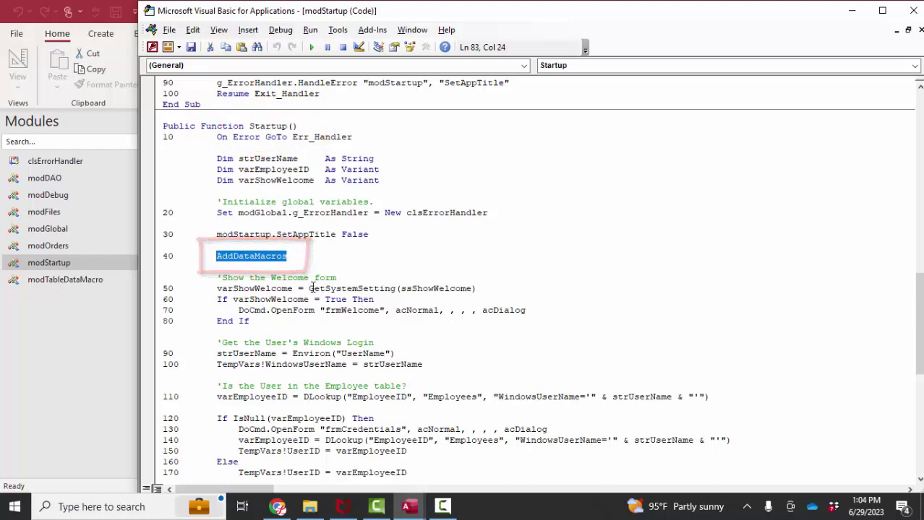
Step: Close the VBA editor and switch the navigation pane from Modules to Tables
{"action": "left_click", "coordinate": [913, 10]}
{"action": "right_click", "coordinate": [108, 281]}
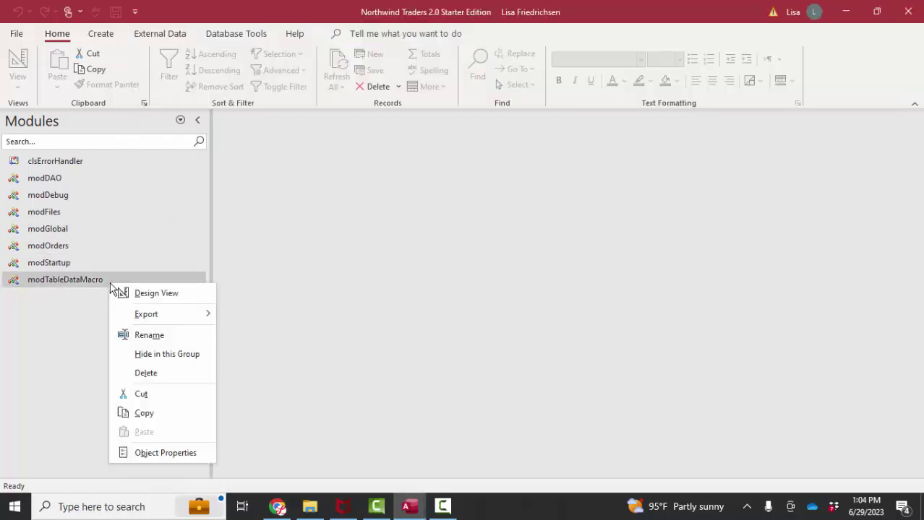
{"action": "left_click", "coordinate": [151, 293]}
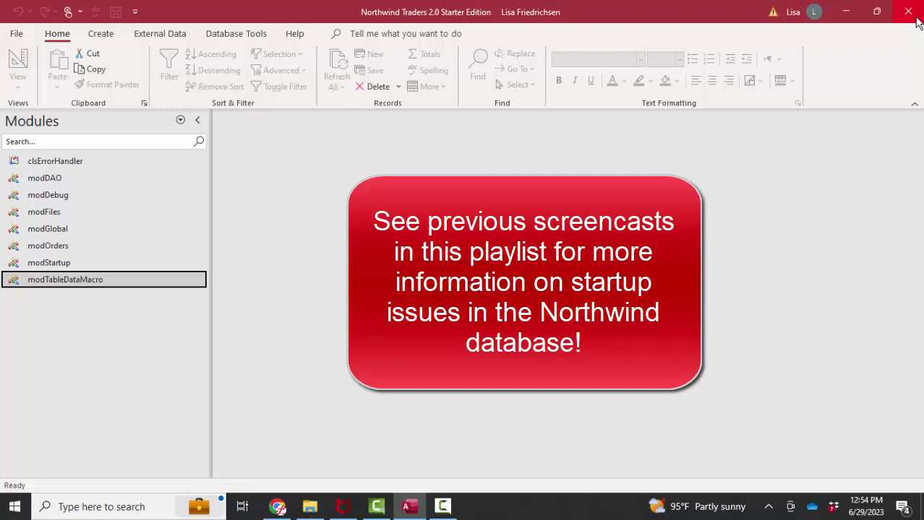
{"action": "left_click", "coordinate": [149, 120]}
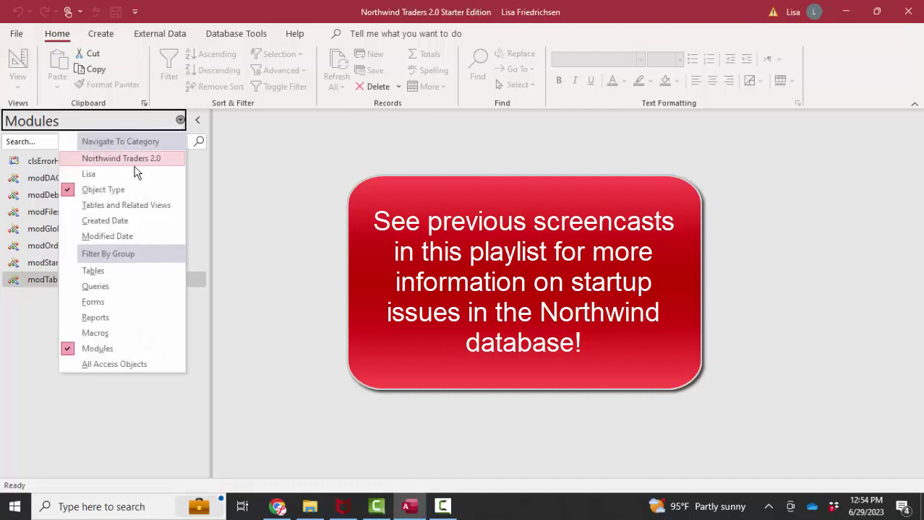
{"action": "left_click", "coordinate": [108, 272]}
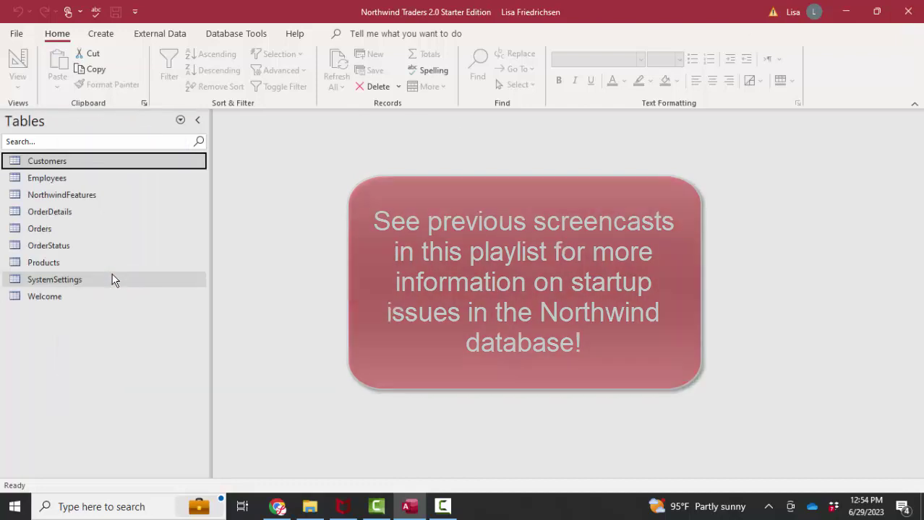
Step: Open Customers in Design View and review the Create Data Macros event list
{"action": "right_click", "coordinate": [83, 160]}
{"action": "left_click", "coordinate": [120, 189]}
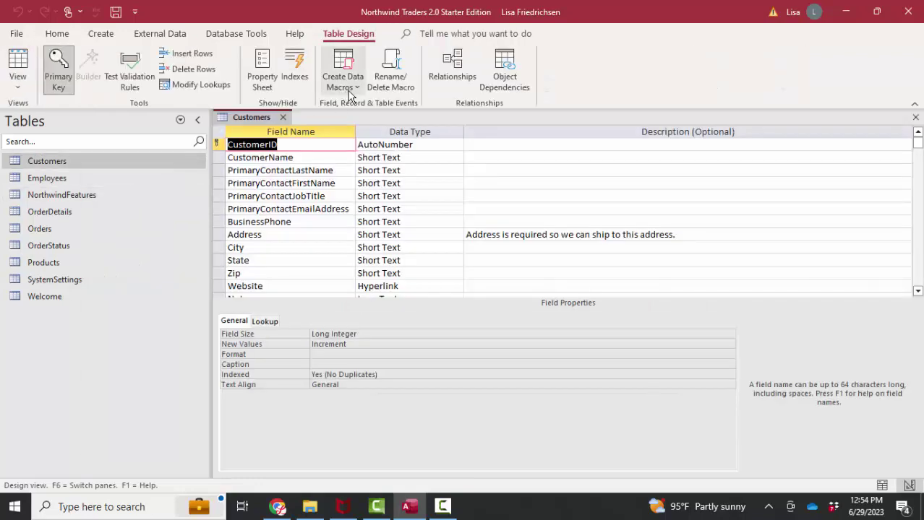
{"action": "left_click", "coordinate": [350, 87]}
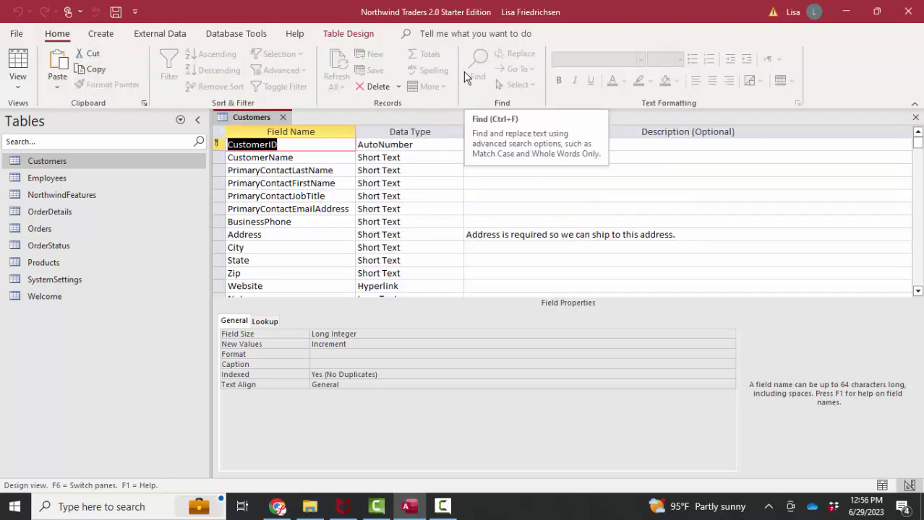
{"action": "left_click", "coordinate": [349, 33]}
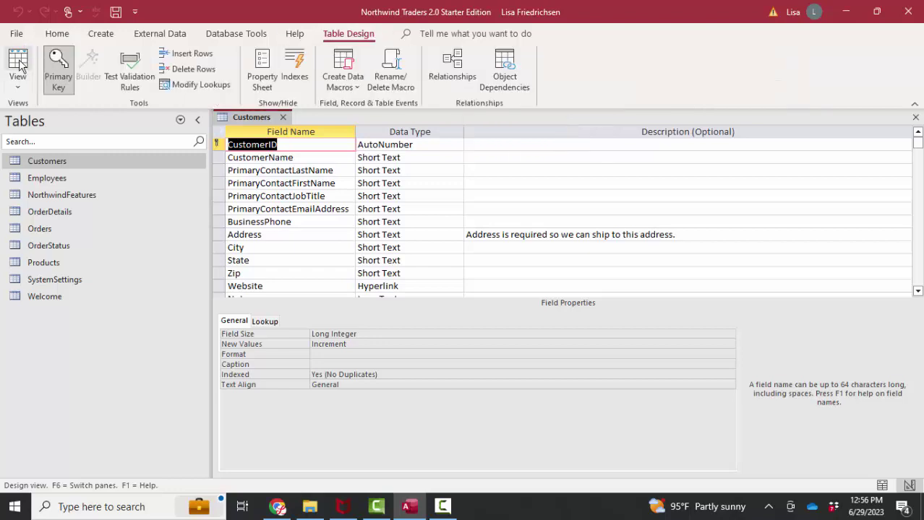
Step: Show Customers in Datasheet view and open the Data Macro Manager via Rename/Delete Macro
{"action": "left_click", "coordinate": [20, 65]}
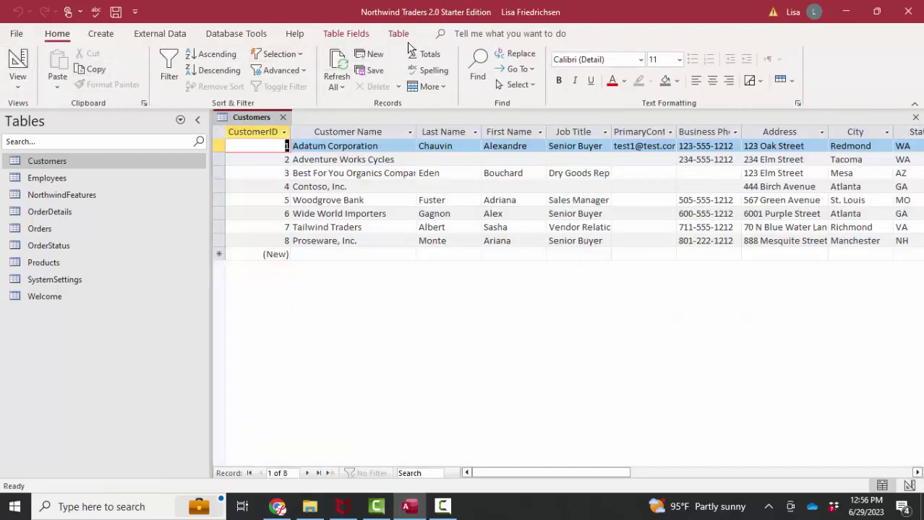
{"action": "left_click", "coordinate": [407, 38]}
{"action": "left_click", "coordinate": [243, 79]}
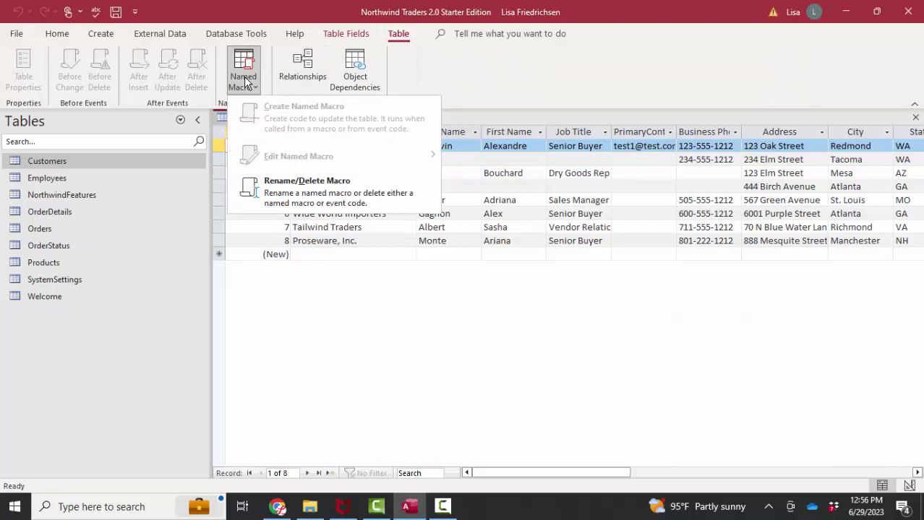
{"action": "left_click", "coordinate": [319, 206]}
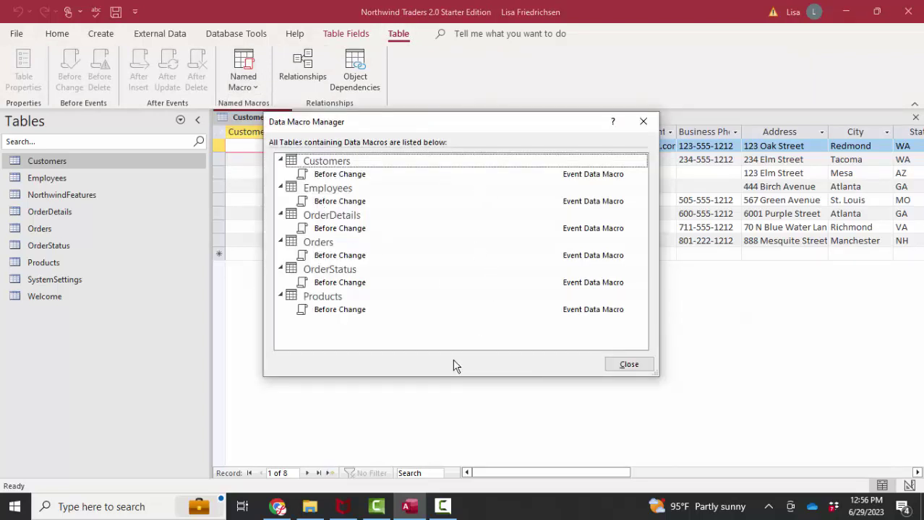